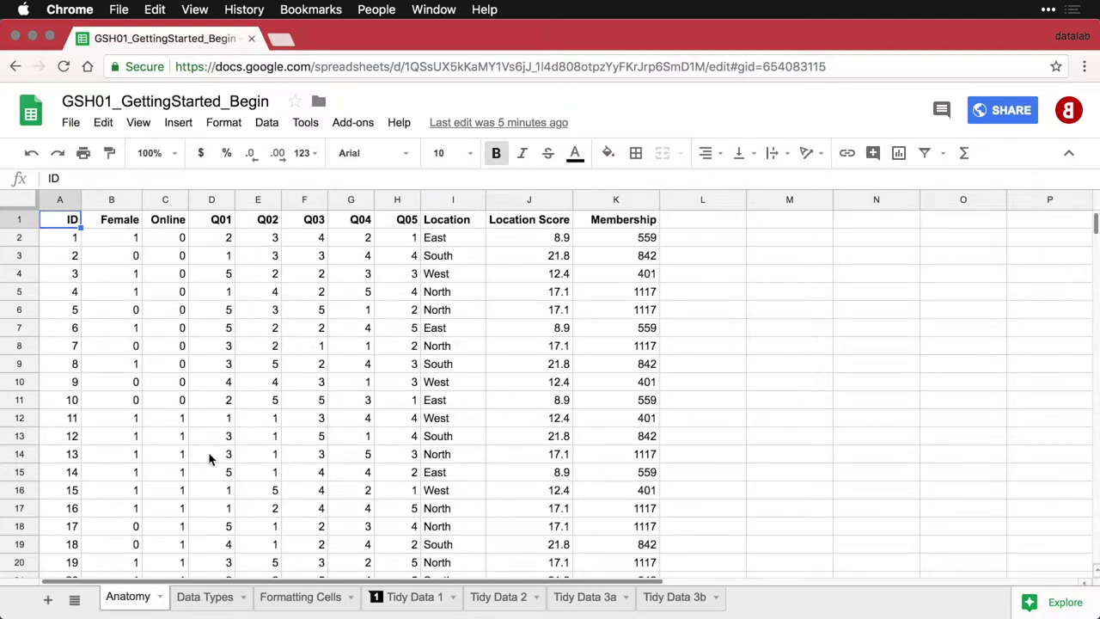
- Look through the Data Types, Formatting Cells and Tidy Data 1 sheets and return to the Anatomy sheet
left_click(205, 600)
left_click(269, 601)
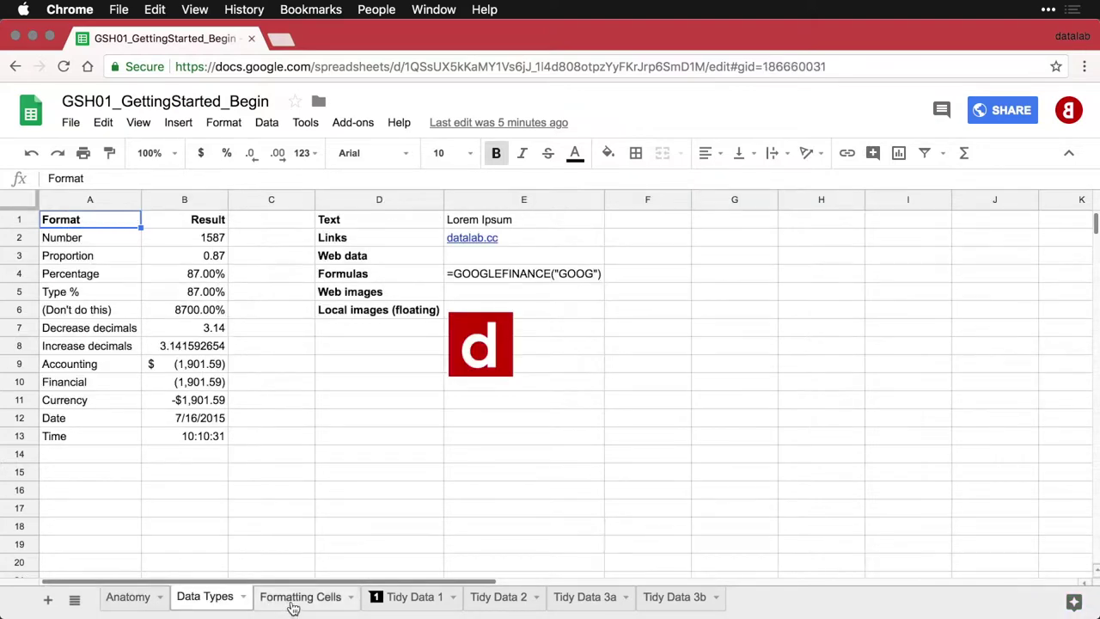
left_click(418, 602)
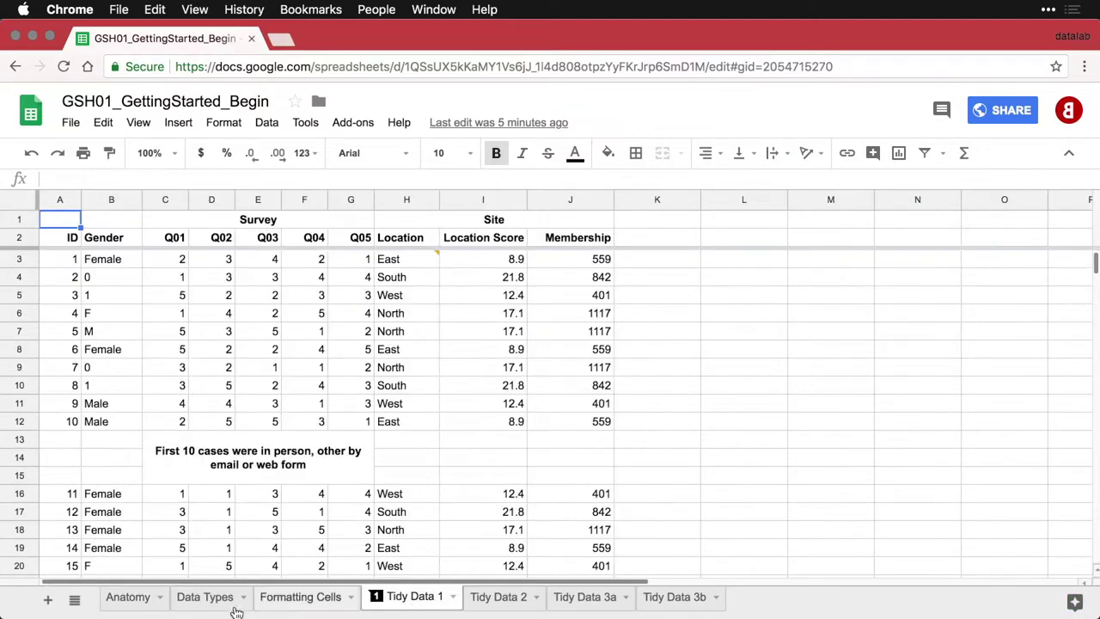
left_click(132, 605)
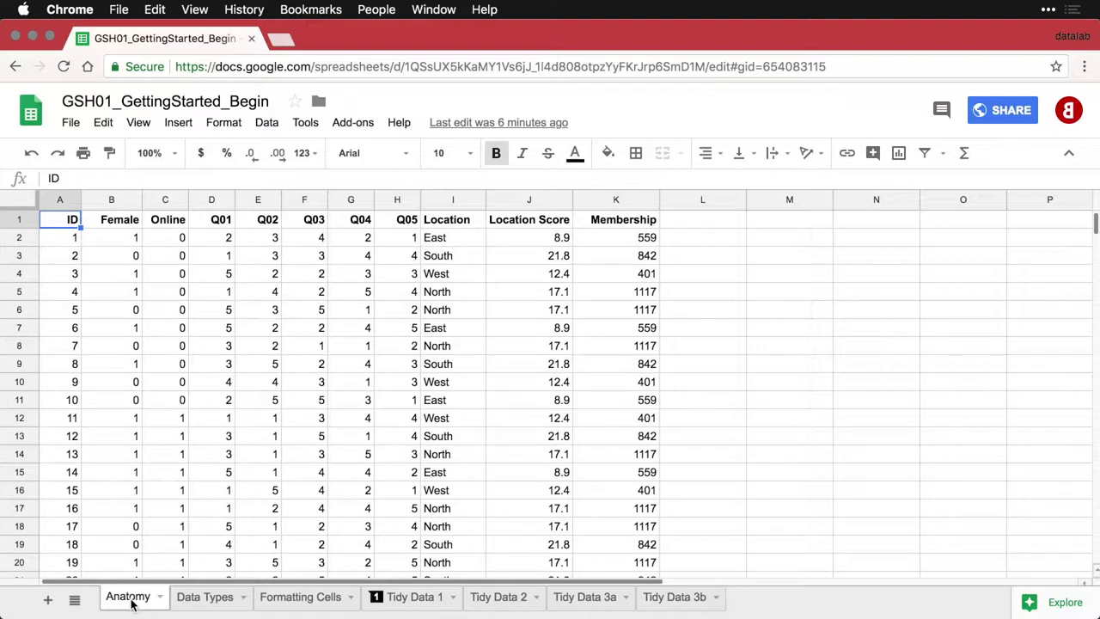
- Select columns of the Anatomy sheet in turn, including ID and Online, to examine how each holds one variable
left_click(57, 203)
left_click_drag(58, 203, 157, 216)
left_click(164, 202)
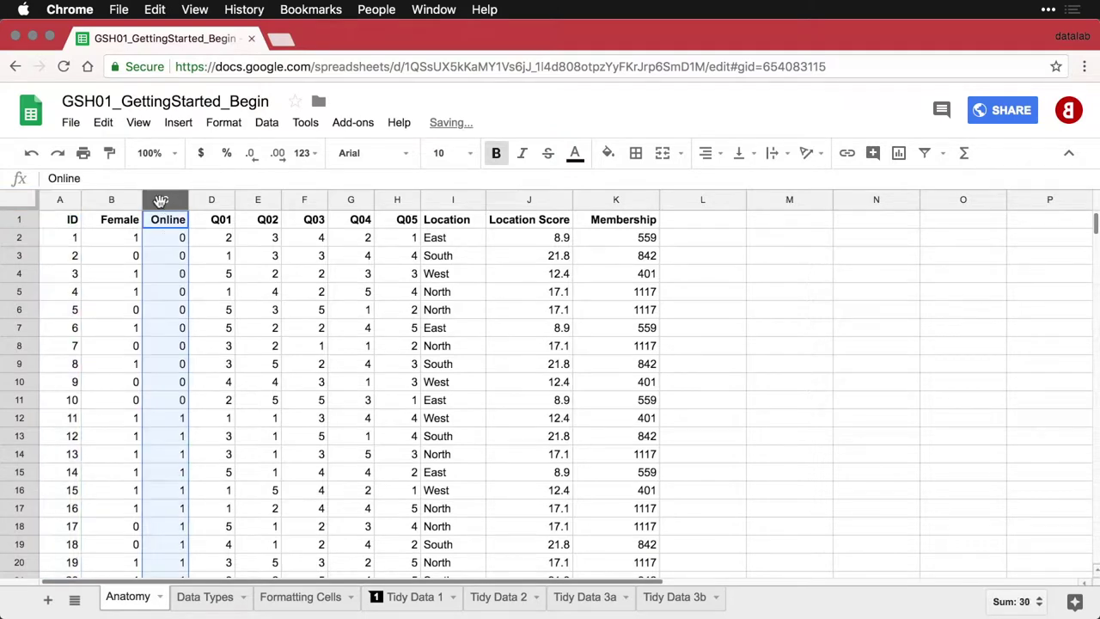
left_click(215, 202)
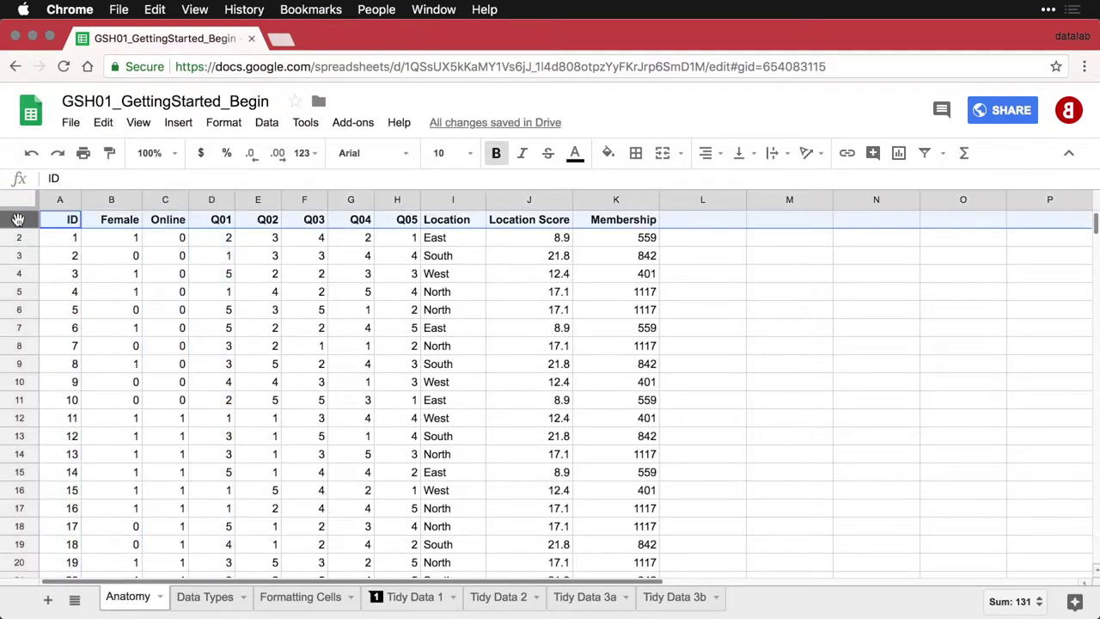
- Select the header row and the first data rows in turn to examine the sheet's row structure
left_click(18, 222)
left_click(19, 238)
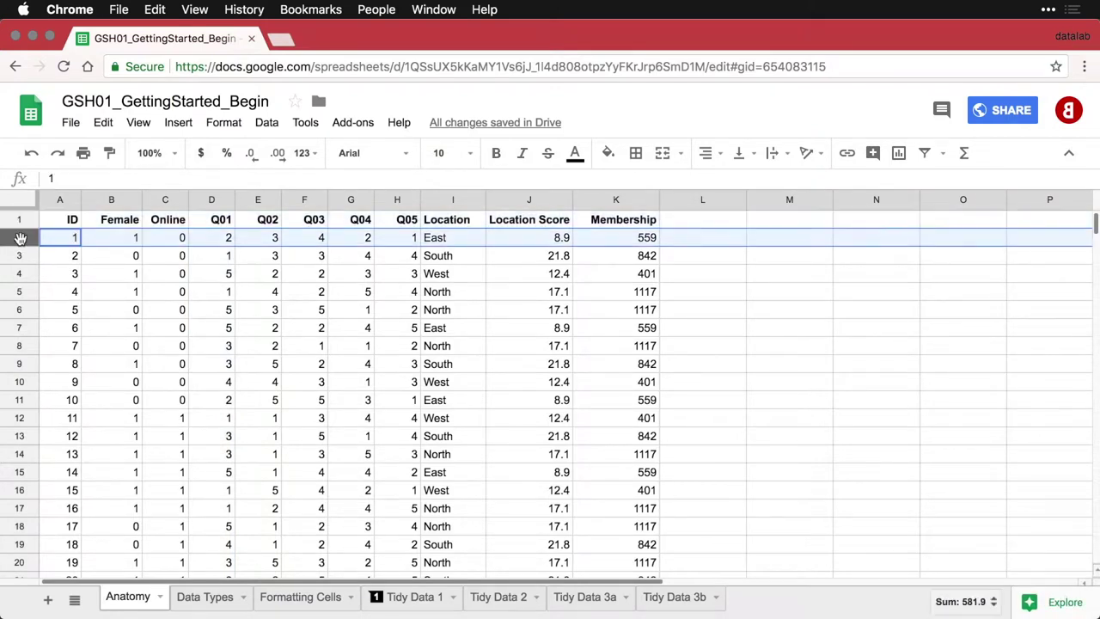
left_click_drag(27, 261, 34, 273)
left_click_drag(34, 274, 124, 248)
- Select individual cells in the data, including B2, B6 and A4, to examine their contents
left_click(112, 243)
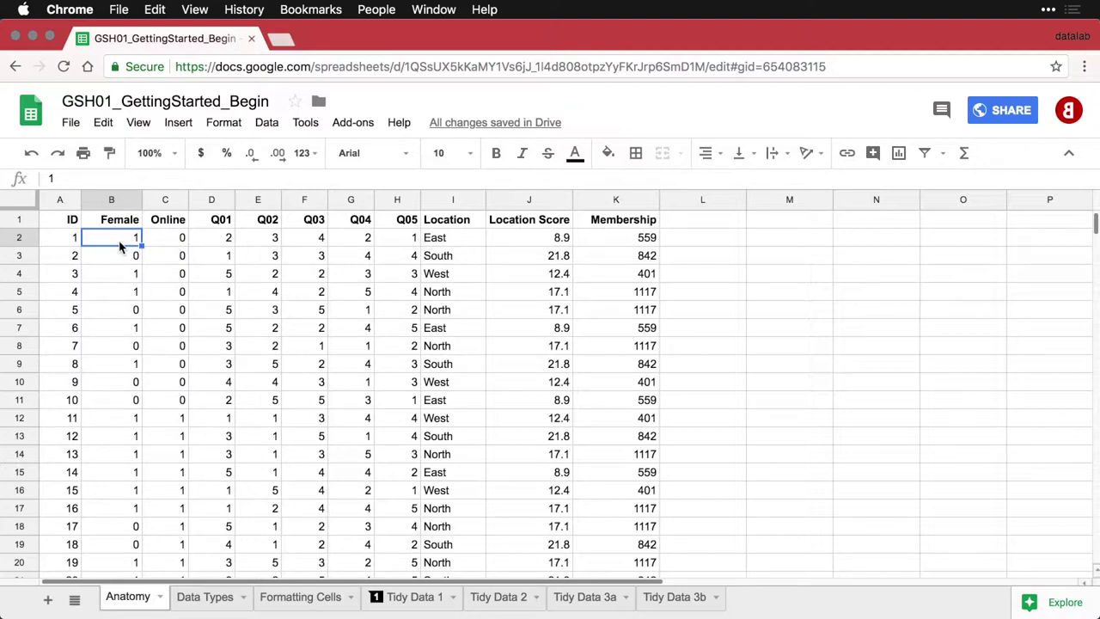
left_click(167, 255)
left_click(127, 312)
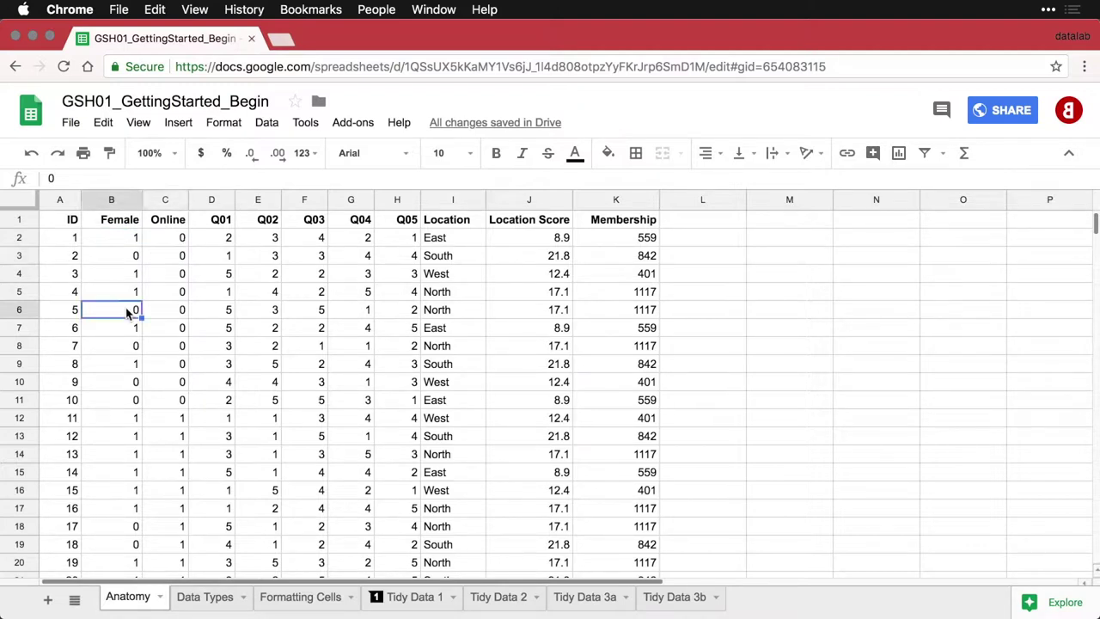
left_click(70, 275)
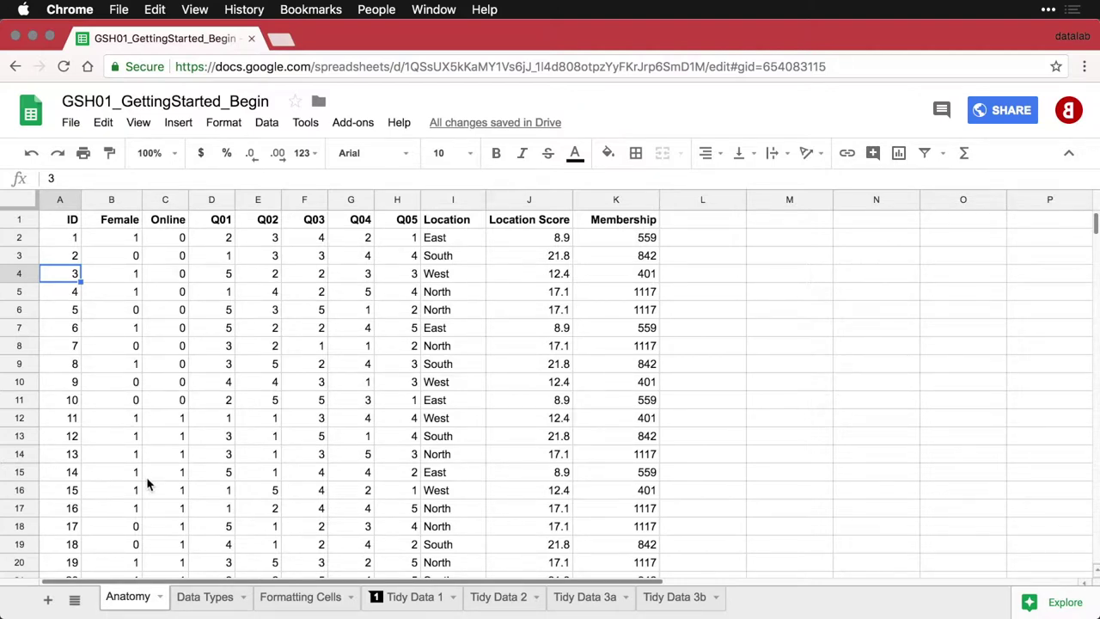
- View the Data Types and Formatting Cells sheets again, then return to the Anatomy sheet
left_click(199, 602)
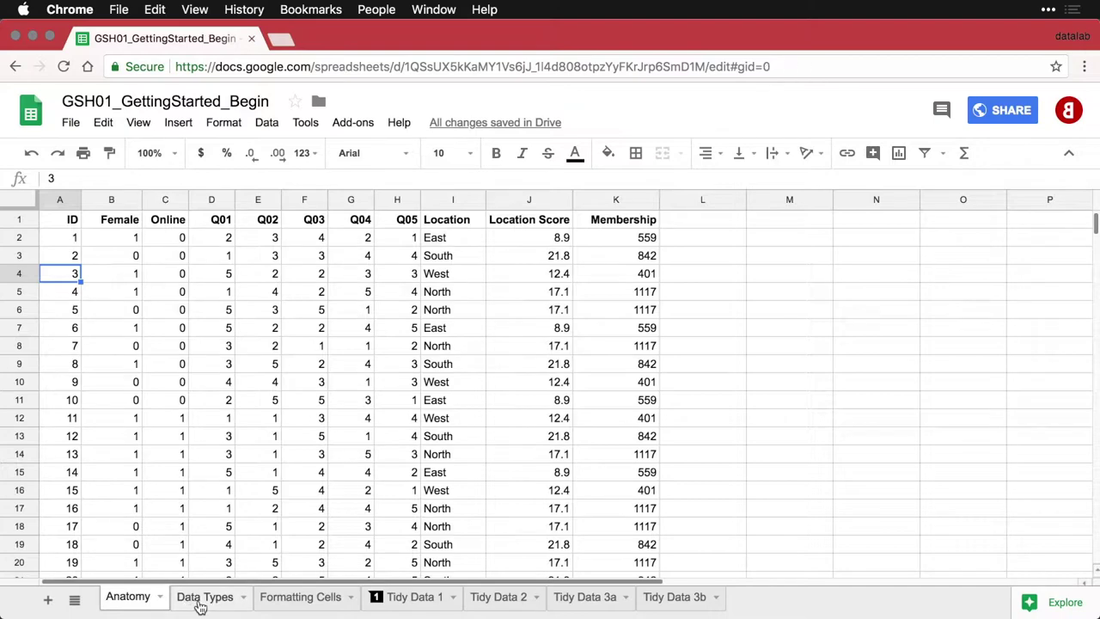
left_click(275, 600)
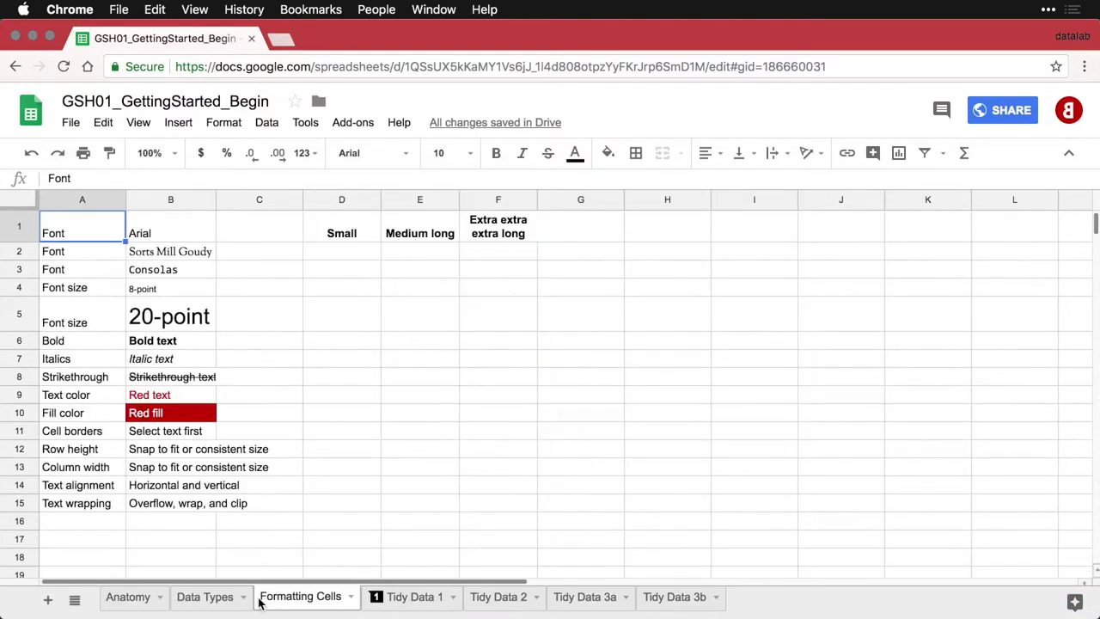
left_click(142, 595)
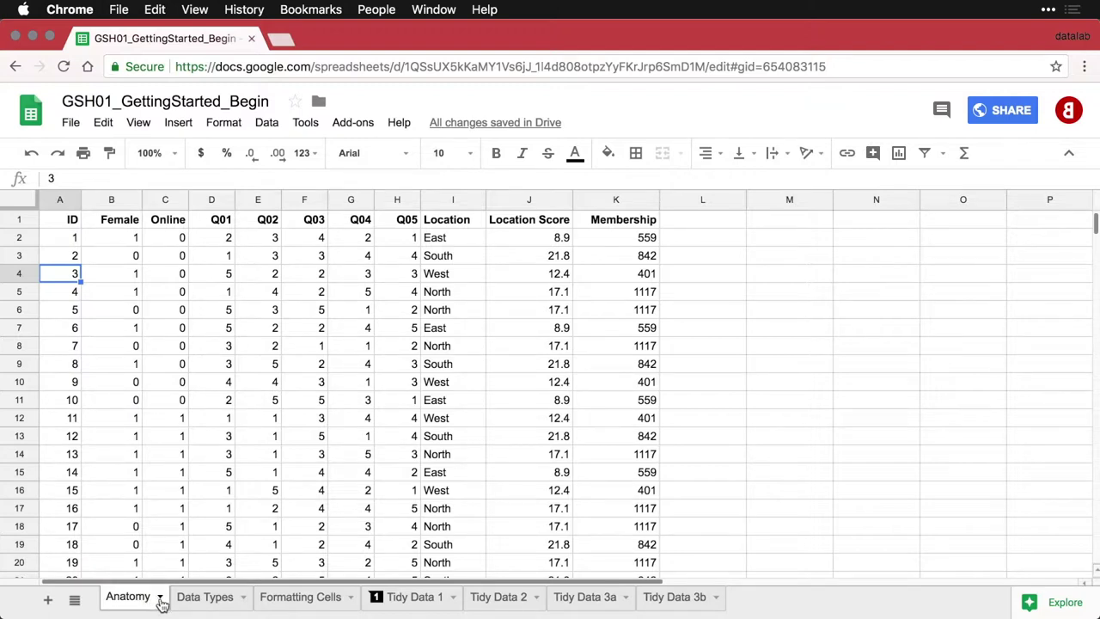
- Change the Anatomy sheet's tab color to red
left_click(160, 599)
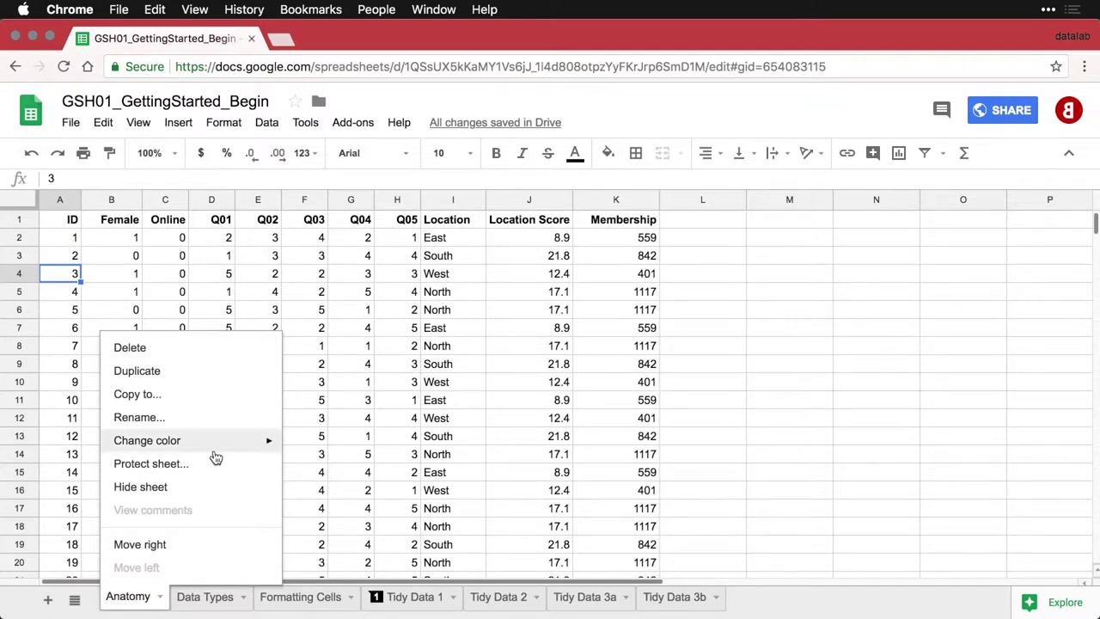
mouse_move(213, 454)
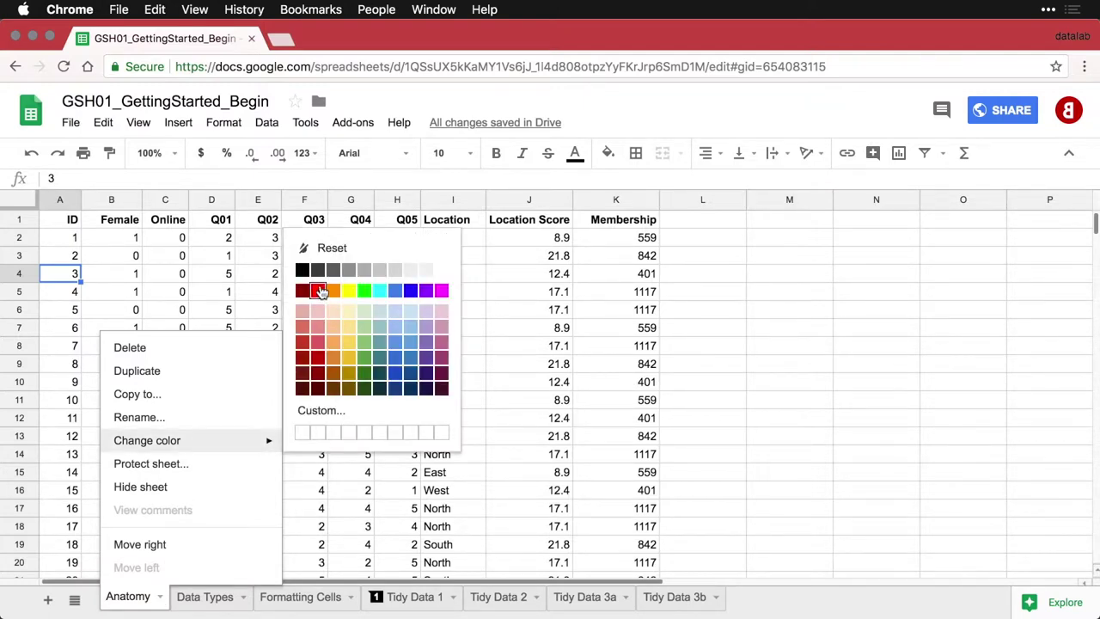
left_click(324, 293)
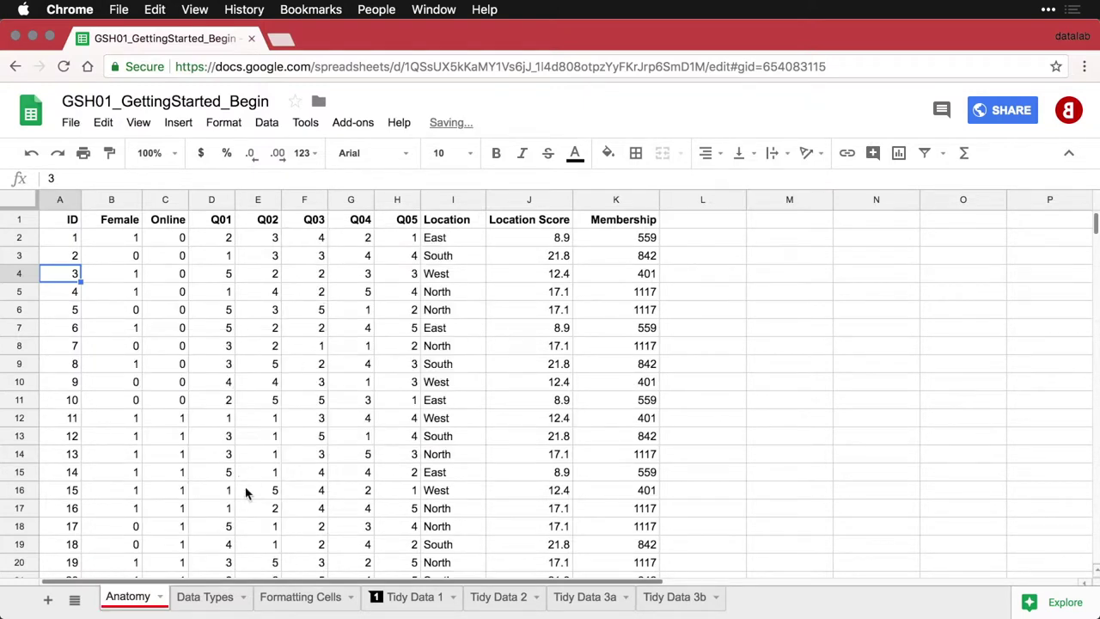
- Reset the Anatomy sheet's tab color
left_click(161, 596)
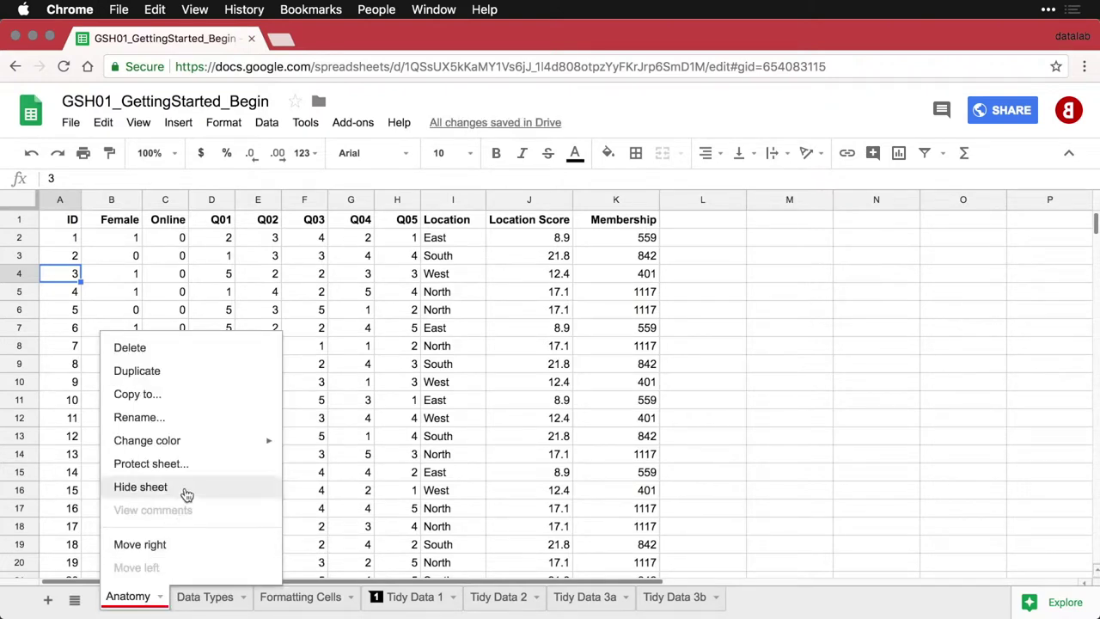
mouse_move(208, 452)
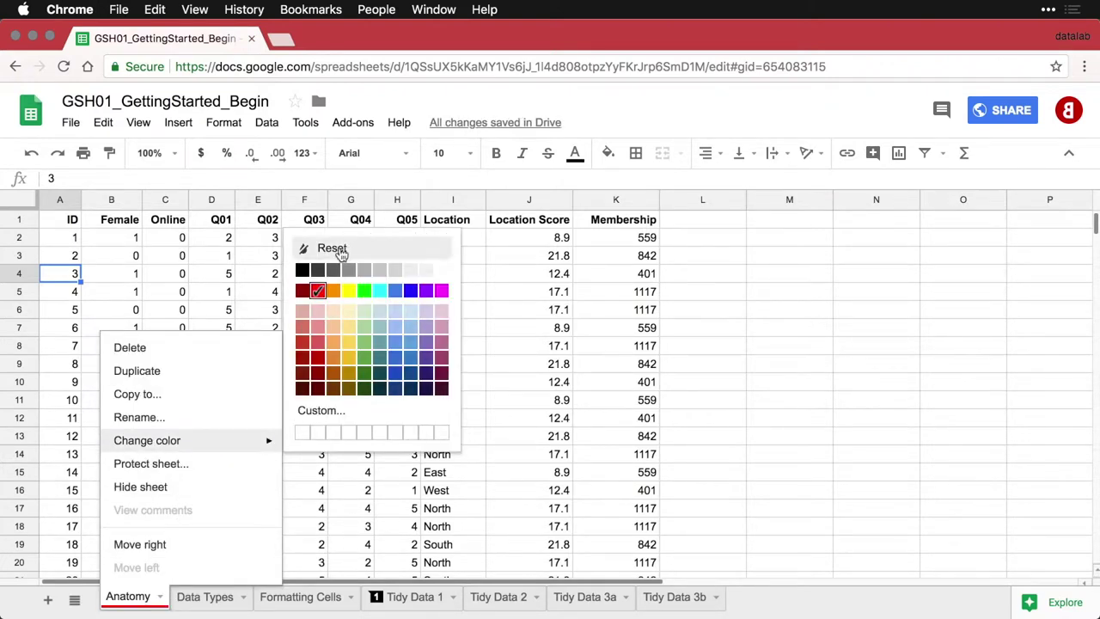
left_click(342, 248)
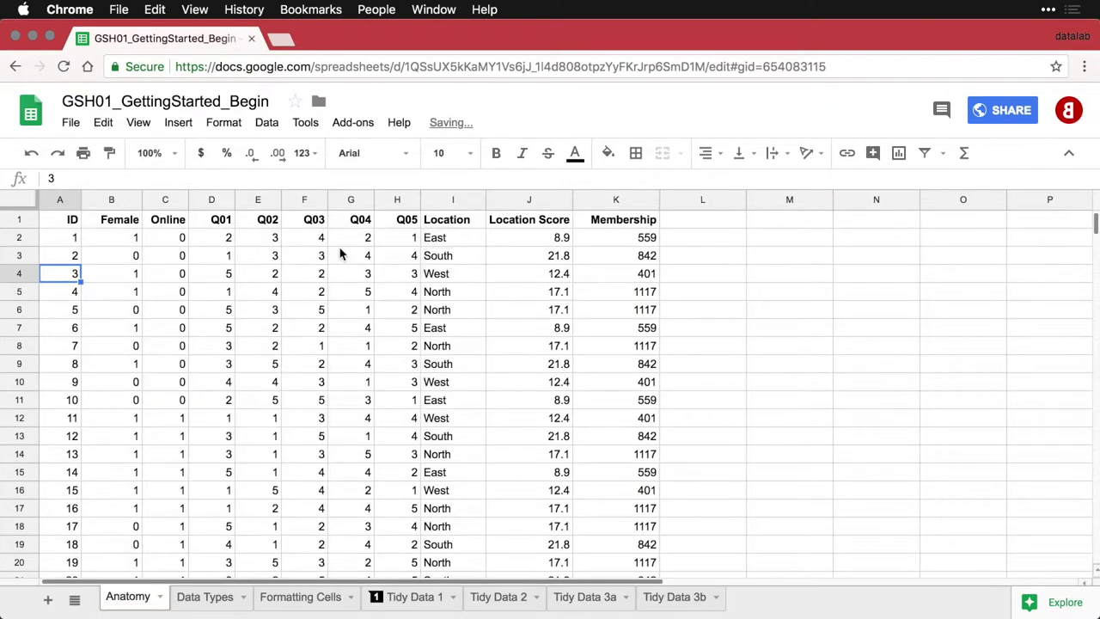
- View the list of all sheets in the workbook and close it
left_click(74, 600)
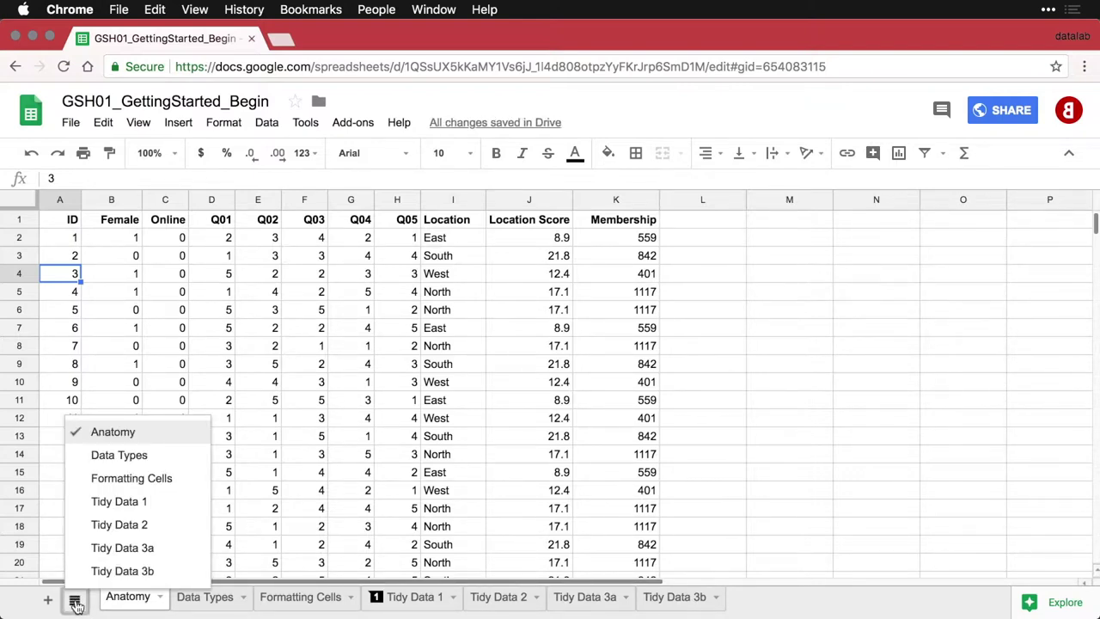
left_click(75, 600)
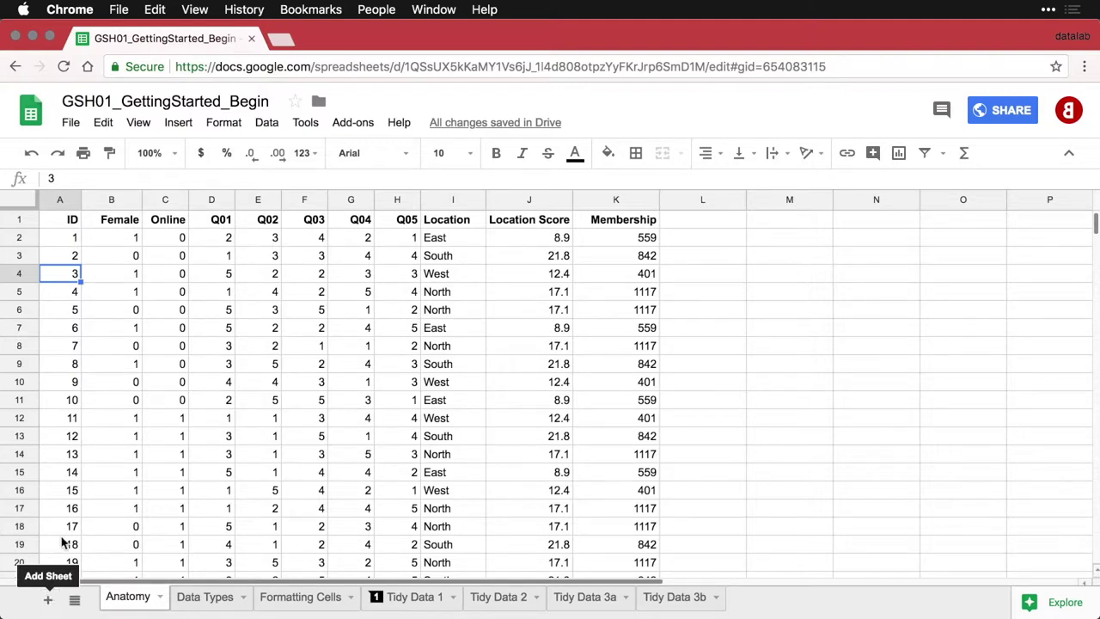
- Select header row 1 and check how it behaves when moving through the data rows
left_click(69, 224)
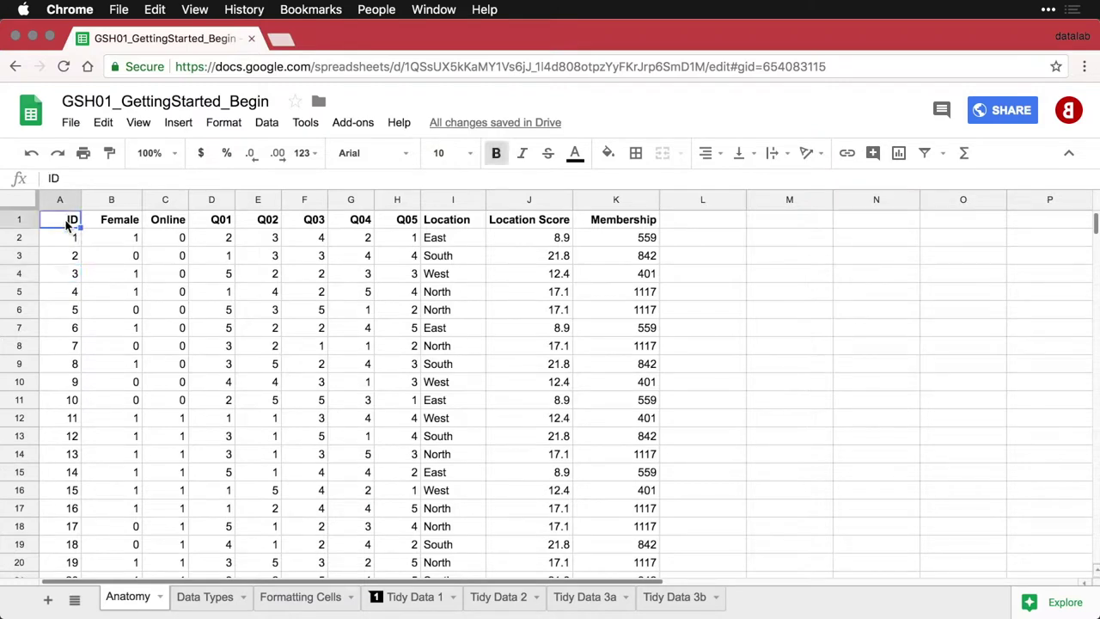
left_click(19, 220)
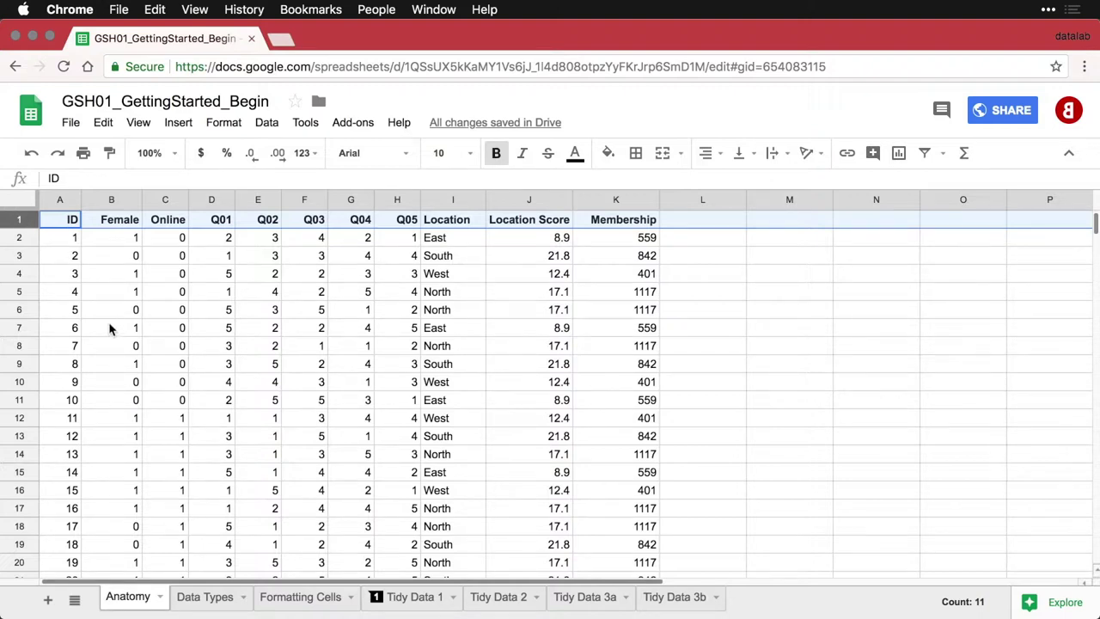
scroll(108, 321, "down", 3)
scroll(109, 322, "up", 3)
- Examine the freeze options for rows and columns and close them without choosing one
left_click(140, 125)
mouse_move(148, 153)
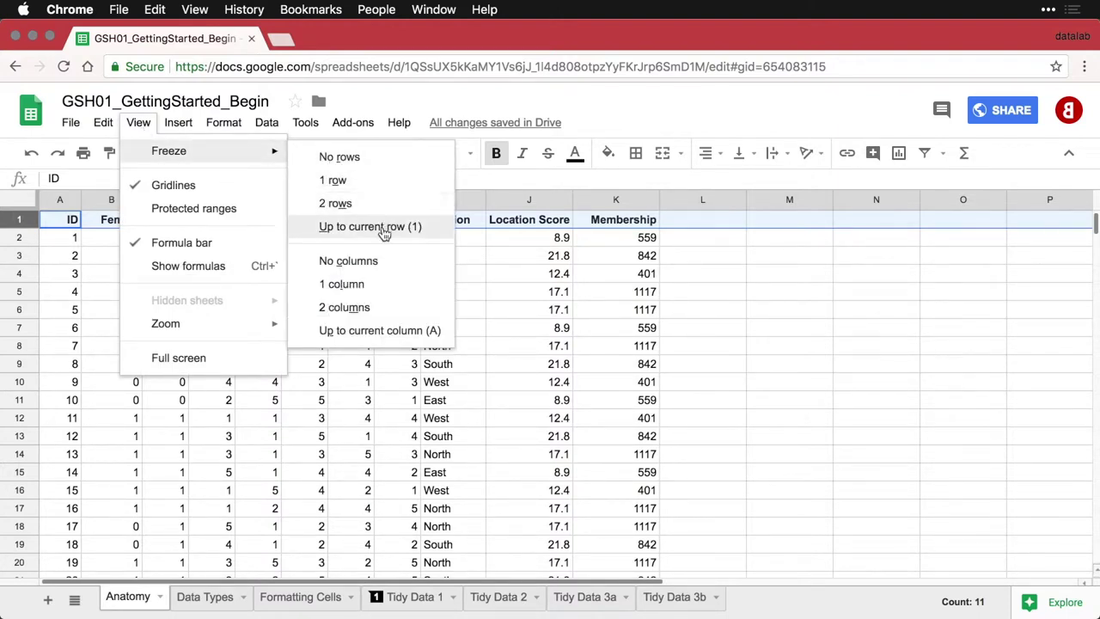
left_click(343, 389)
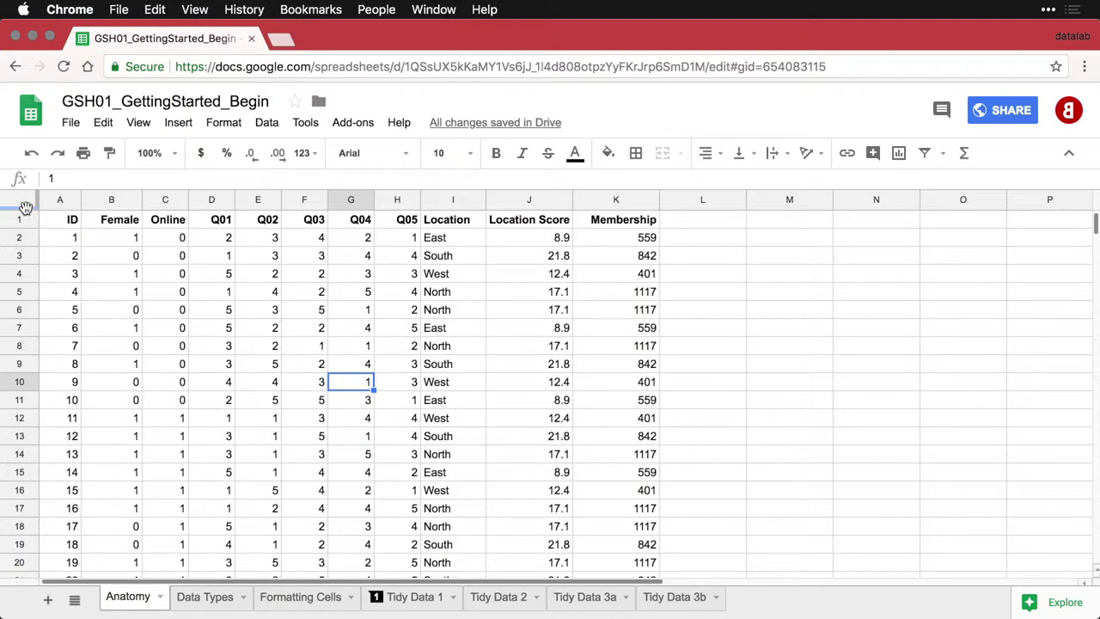
- Freeze header row 1 of the Anatomy sheet and check that it stays in place above the data
left_click_drag(26, 207, 65, 264)
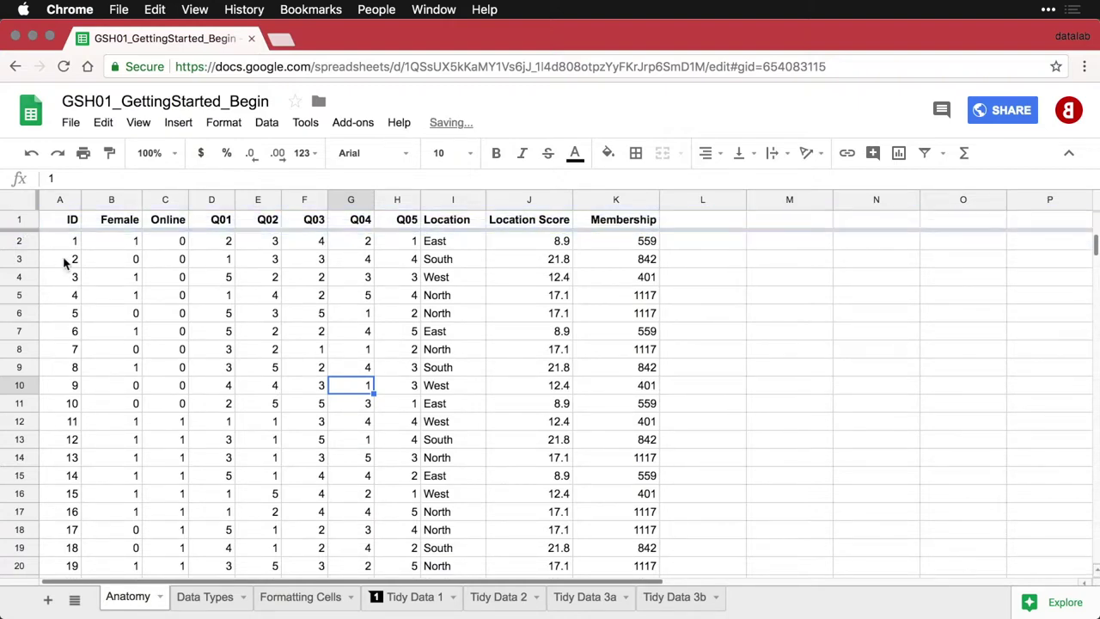
scroll(138, 279, "down", 1)
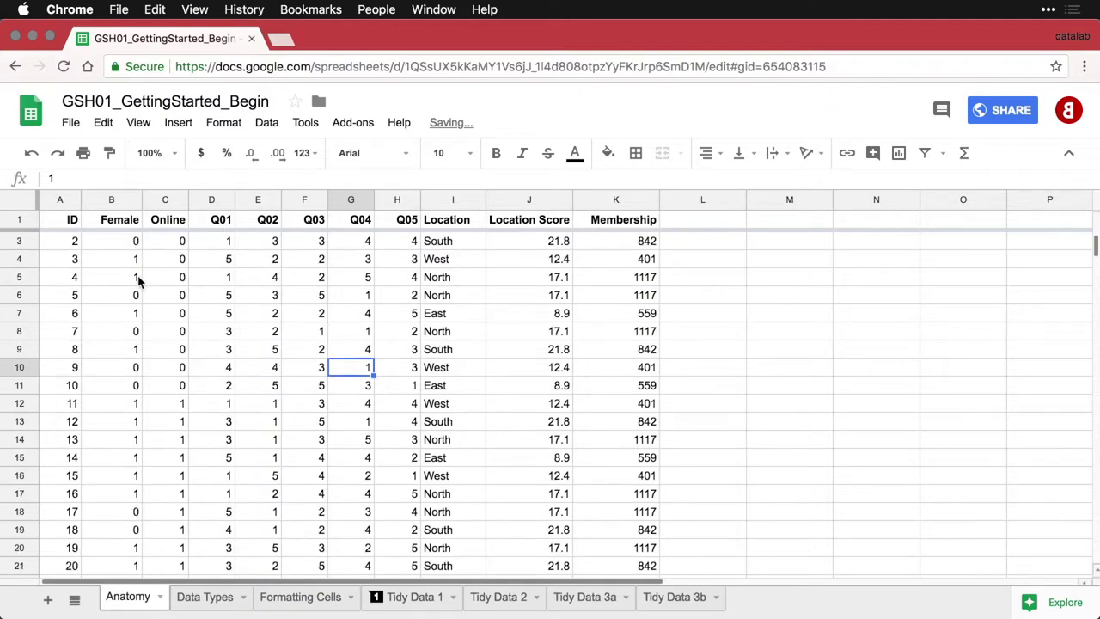
scroll(137, 280, "down", 5)
scroll(137, 279, "up", 6)
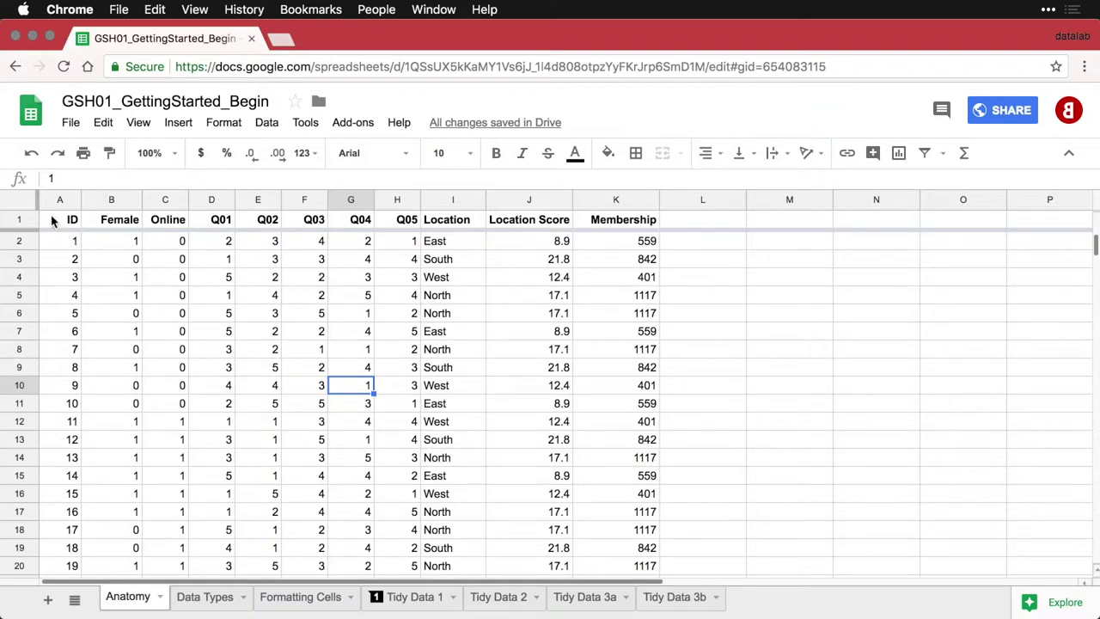
- Freeze the ID column (column A) and check that it stays in place beside the other columns
left_click(63, 246)
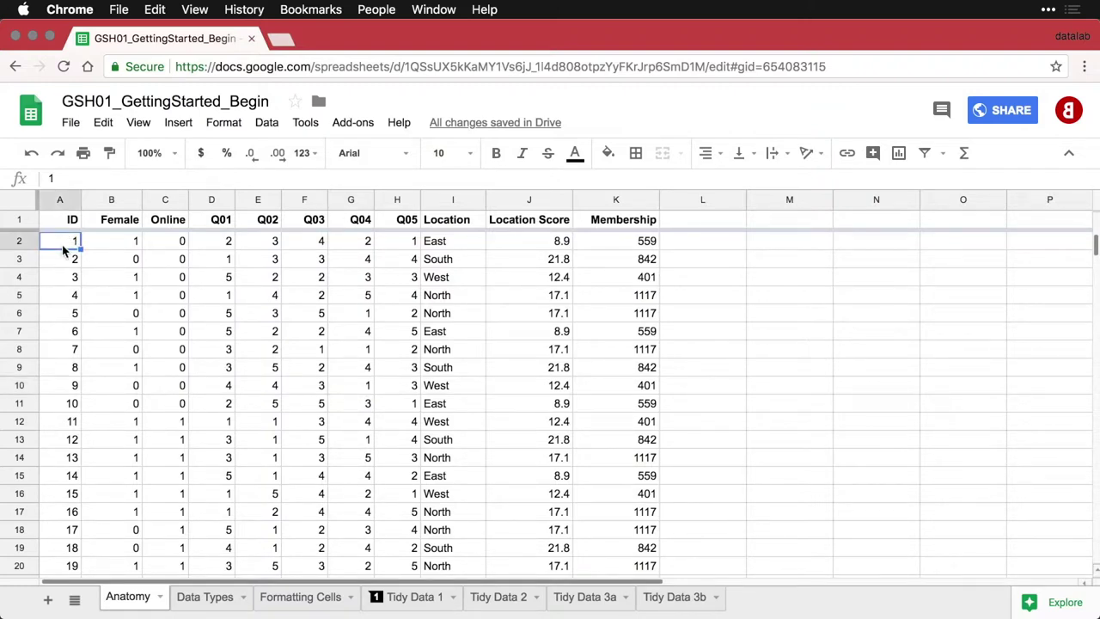
left_click(55, 200)
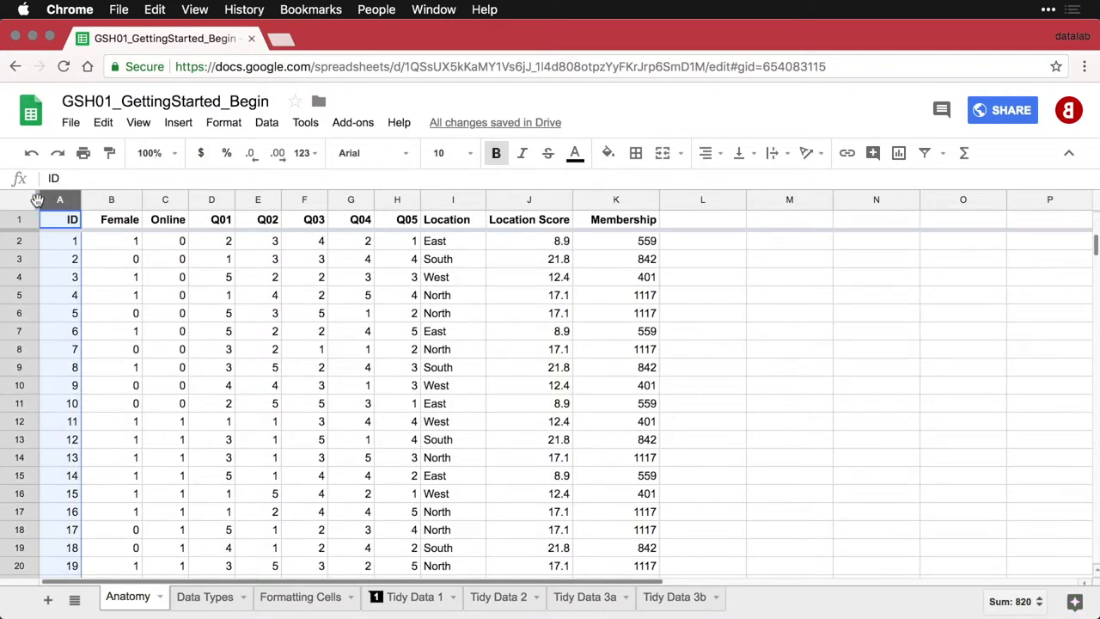
left_click_drag(36, 200, 69, 198)
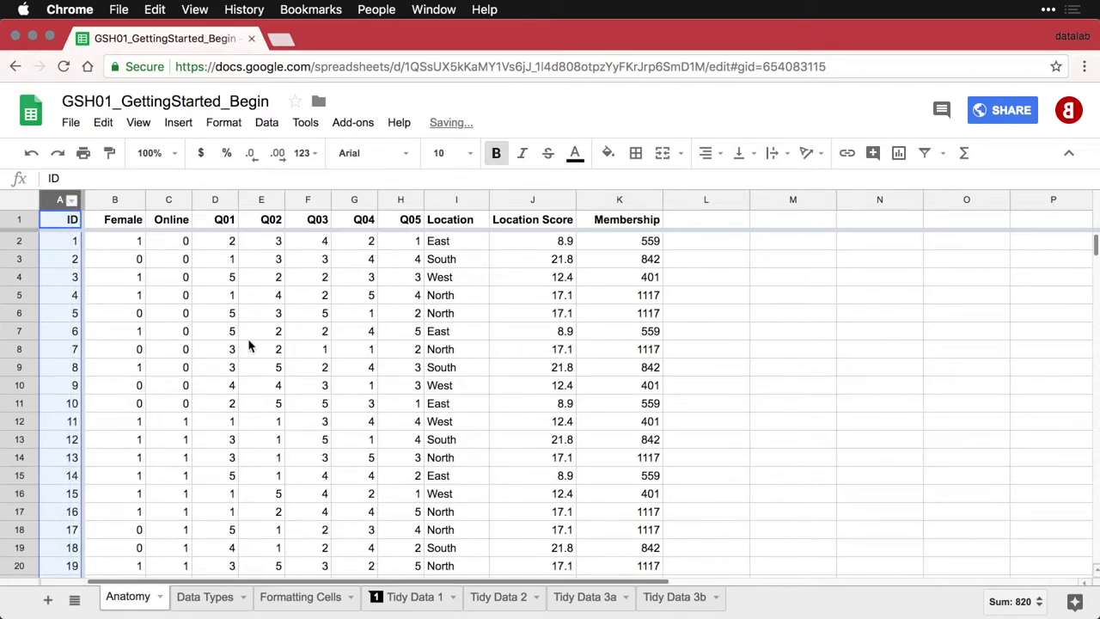
scroll(254, 347, "right", 5)
scroll(258, 348, "left", 5)
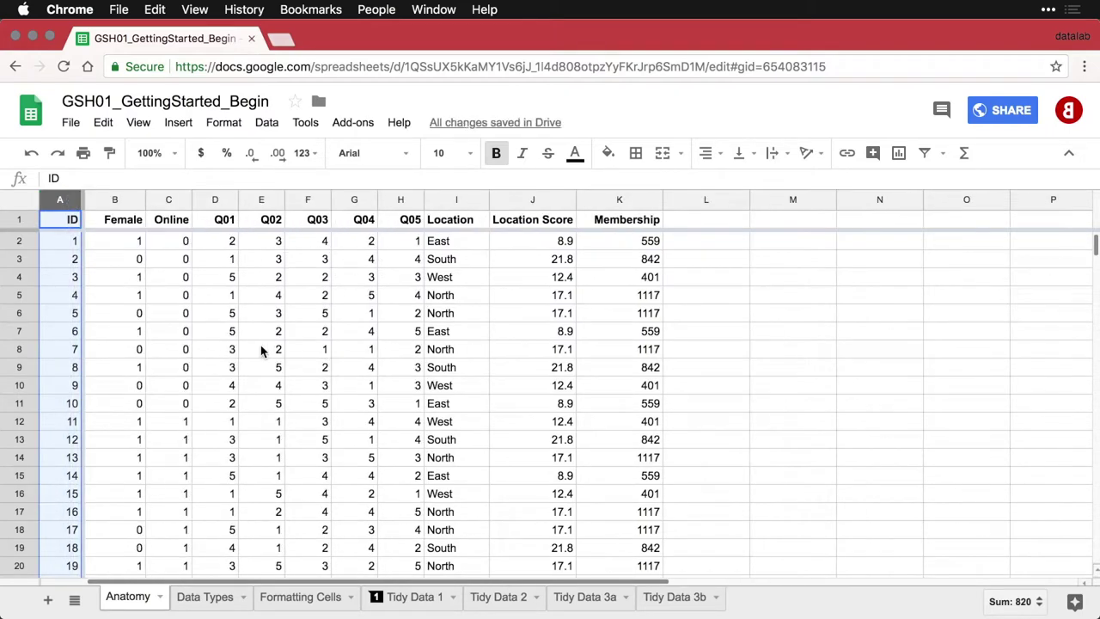
left_click(62, 222)
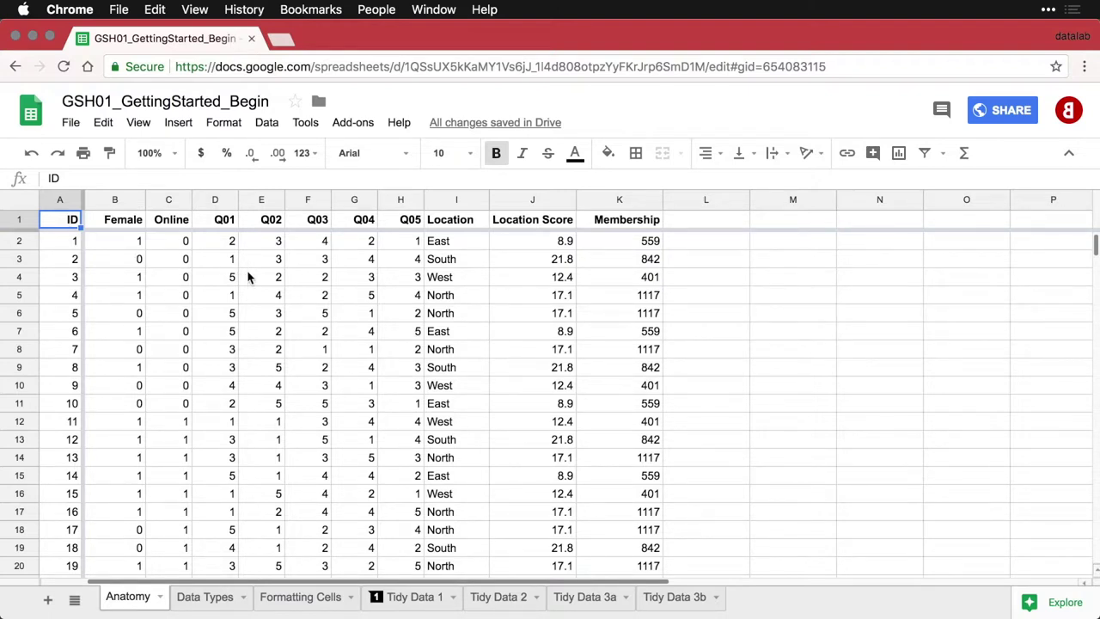
- Sort the Anatomy sheet by the Location Score column in ascending order and check the reordered rows
mouse_move(569, 209)
left_click(567, 201)
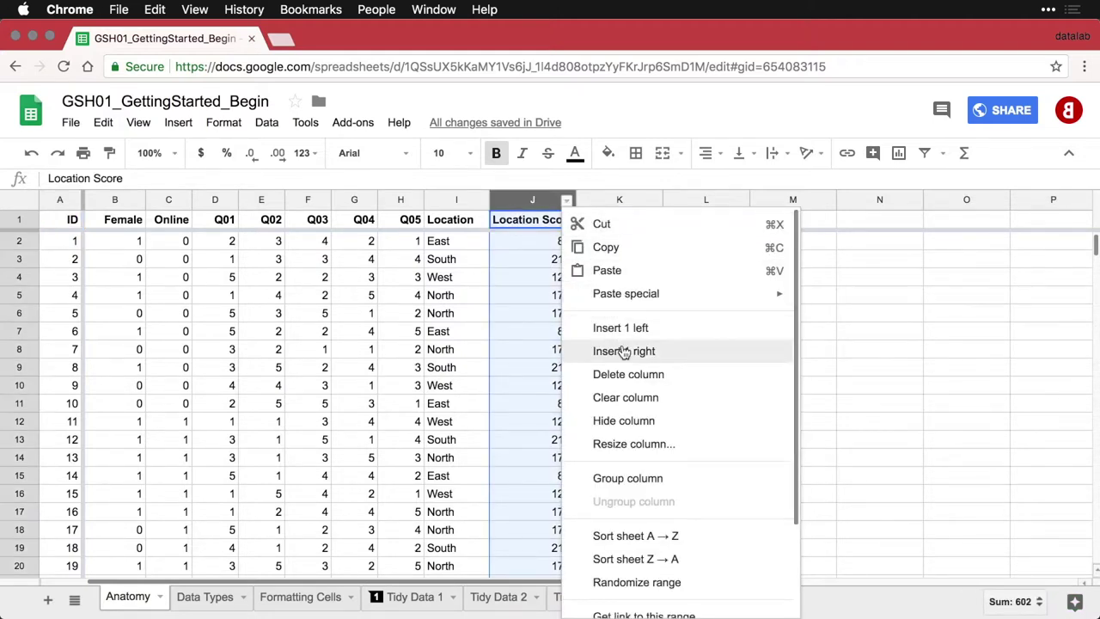
scroll(624, 354, "down", 3)
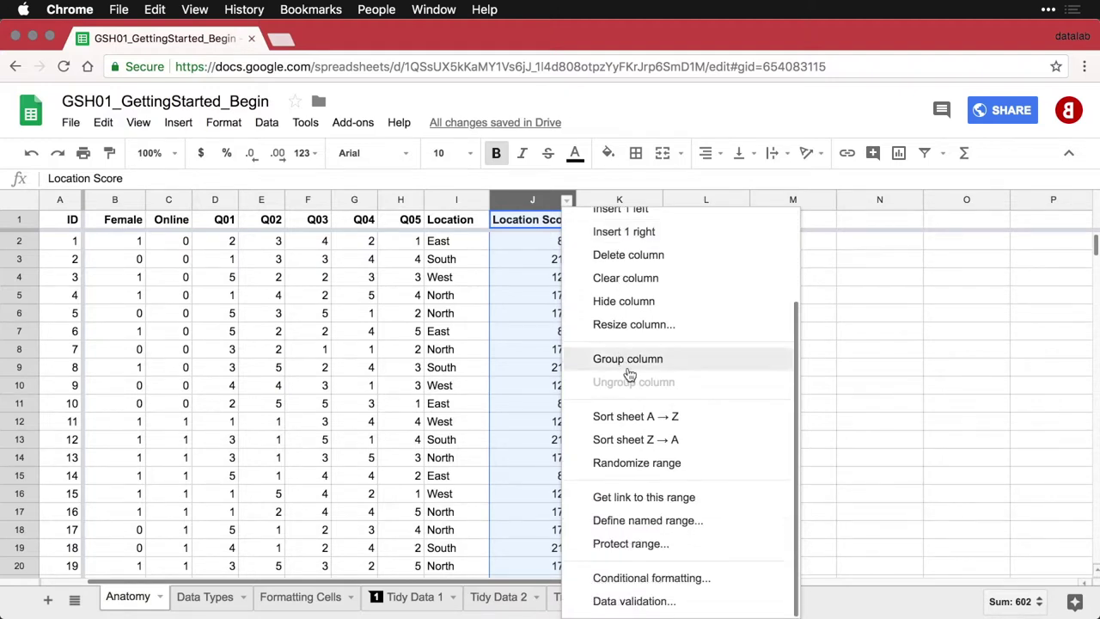
left_click(636, 422)
left_click(483, 437)
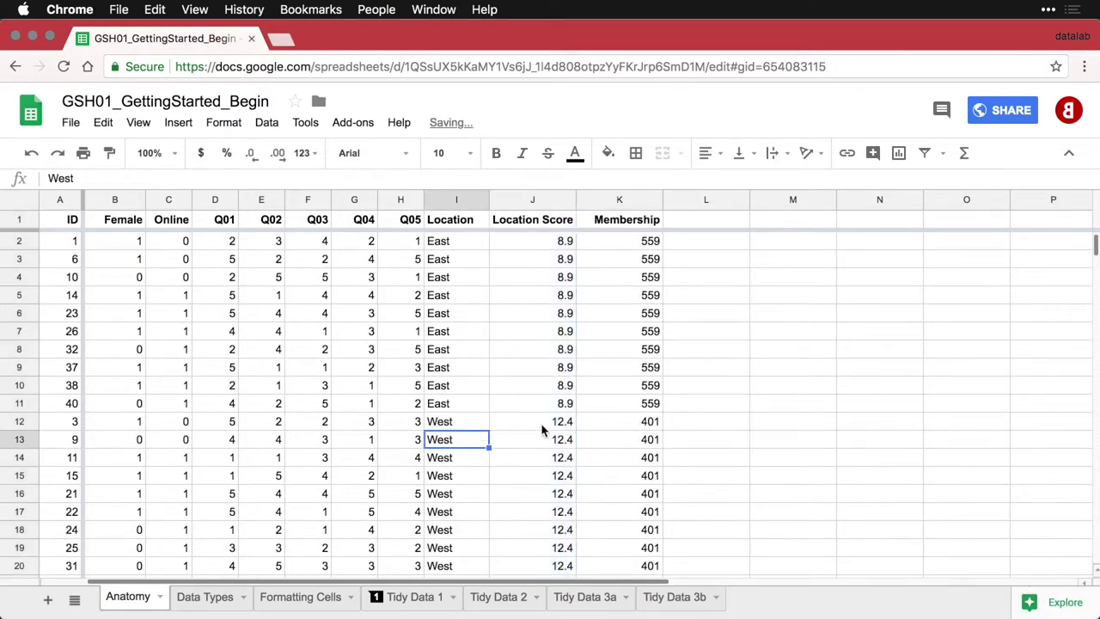
scroll(543, 430, "down", 5)
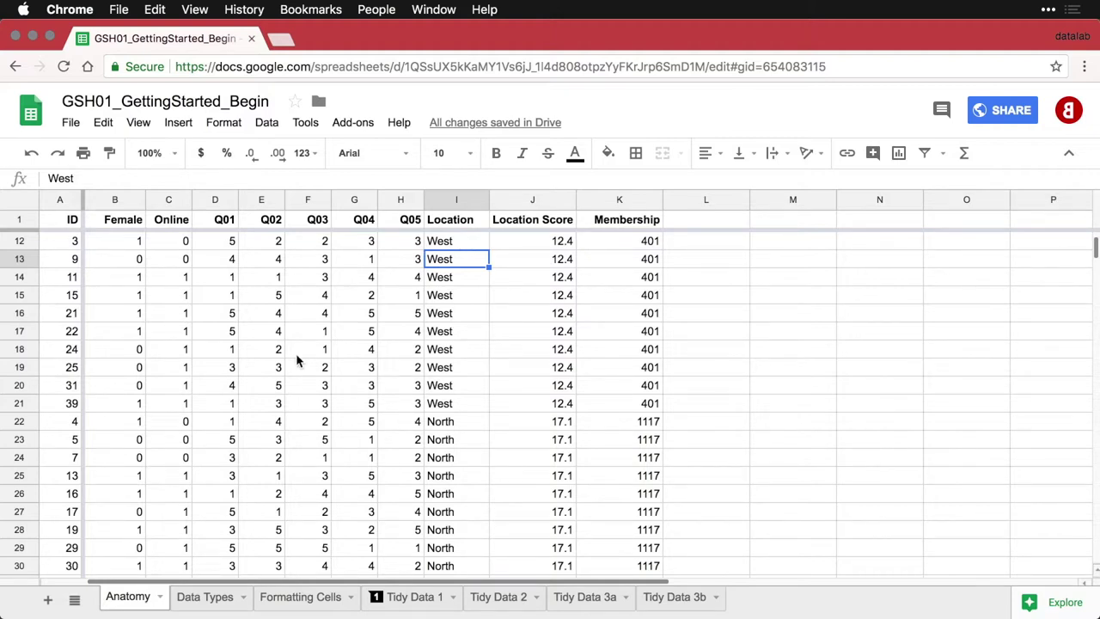
- Sort the Anatomy sheet by the ID column in ascending order
left_click(72, 202)
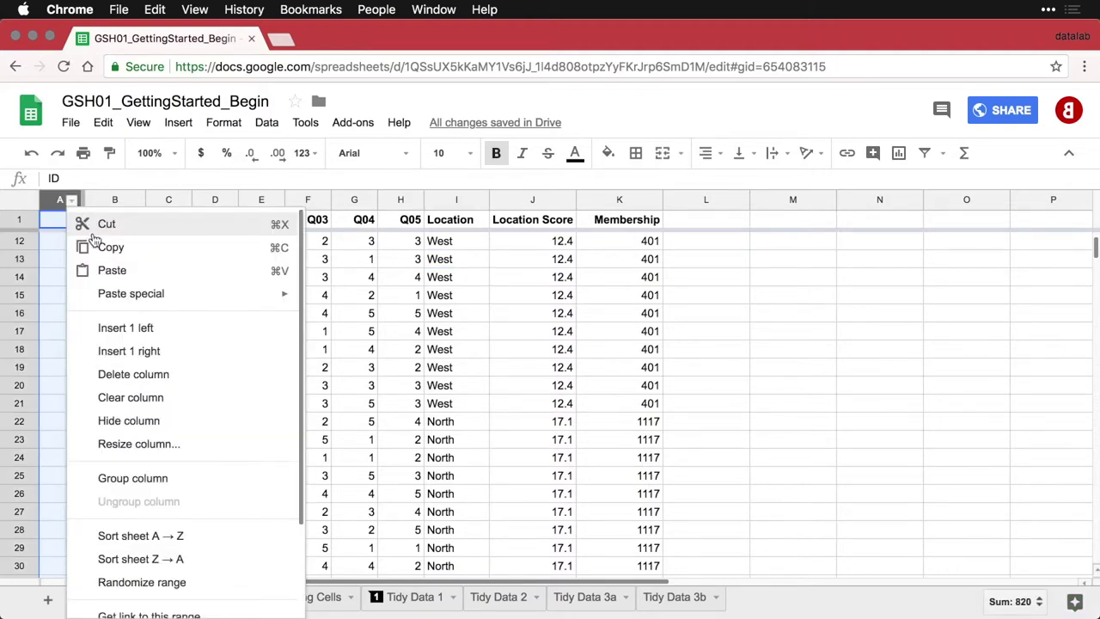
left_click(172, 535)
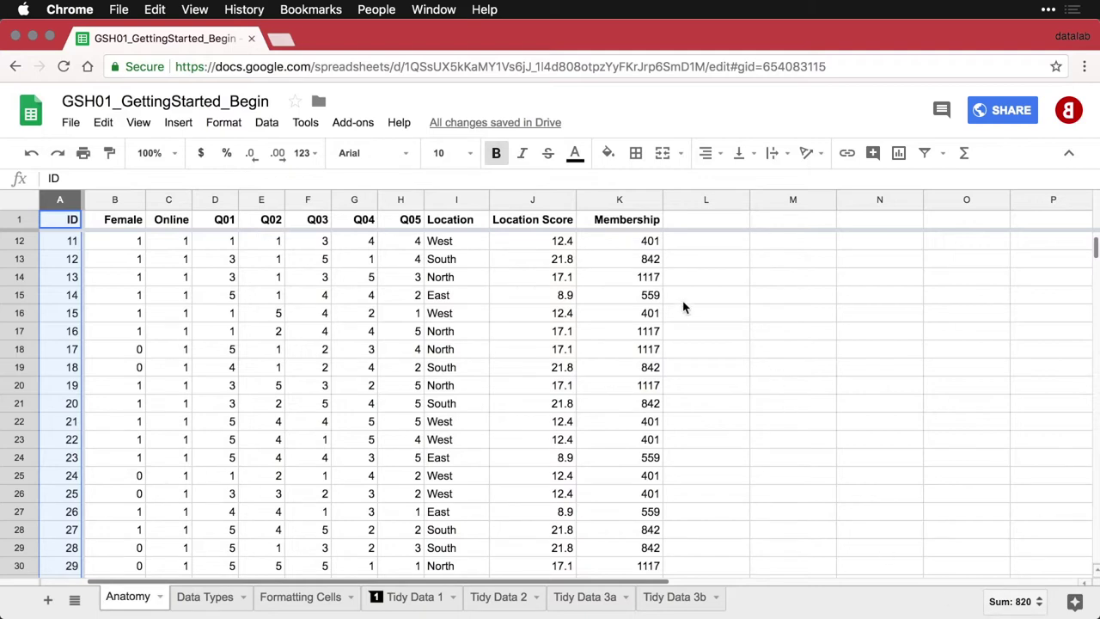
- Select Membership cells K12:K20 and view the list of their summary statistics
left_click_drag(636, 245, 627, 400)
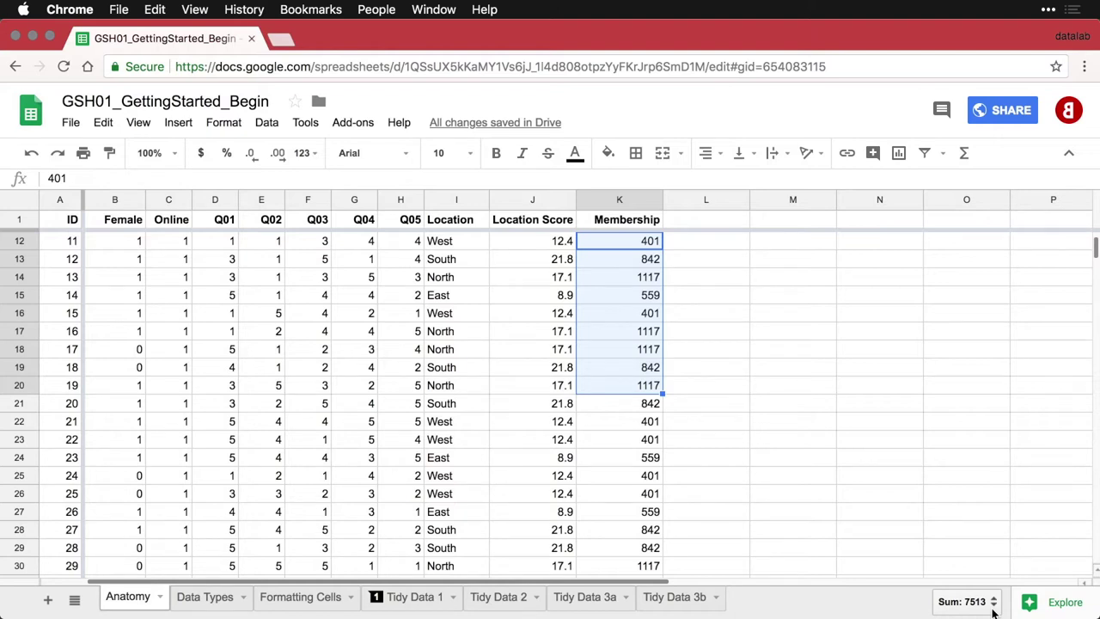
left_click(993, 608)
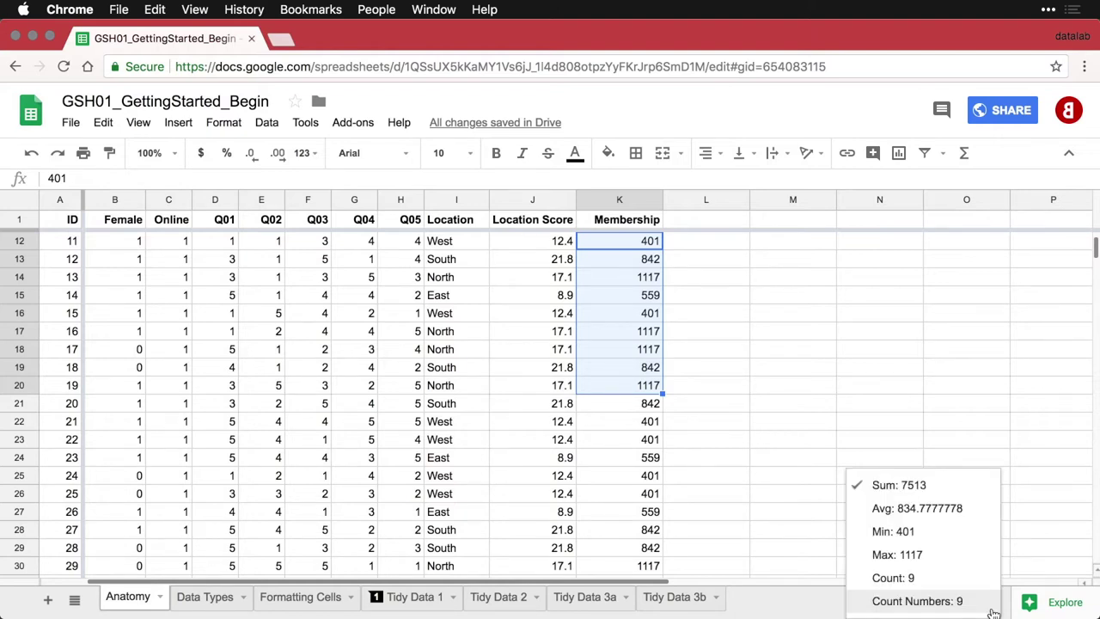